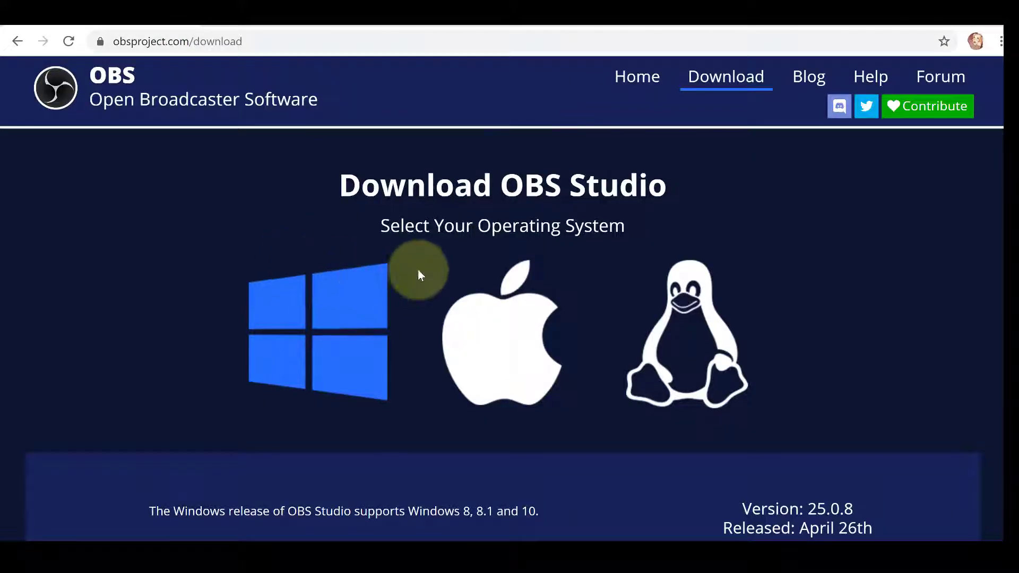
Step: Scroll the OBS download page to the Windows 25.0.8 installer buttons
scroll(418, 270, "down", 5)
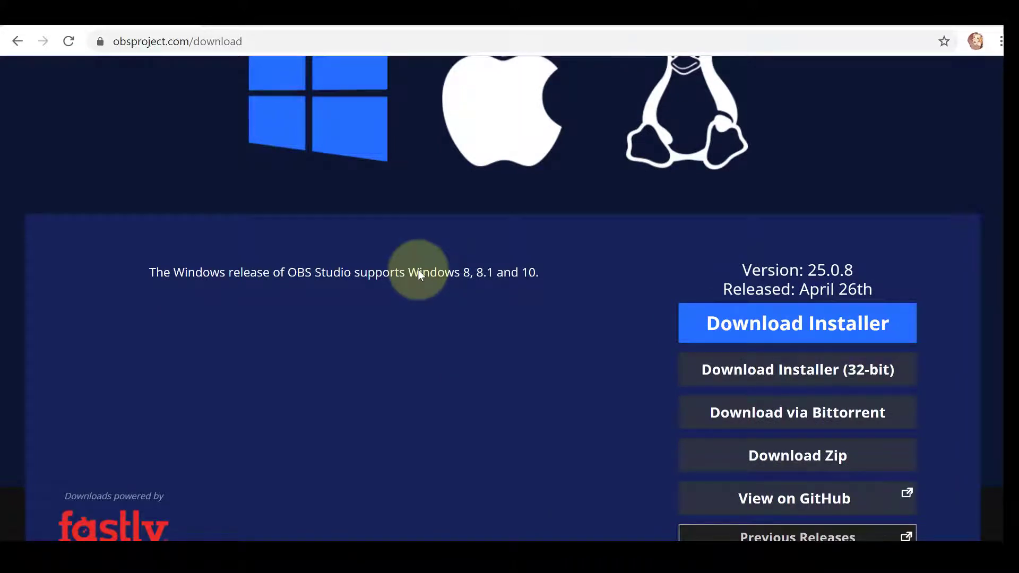
scroll(418, 271, "down", 3)
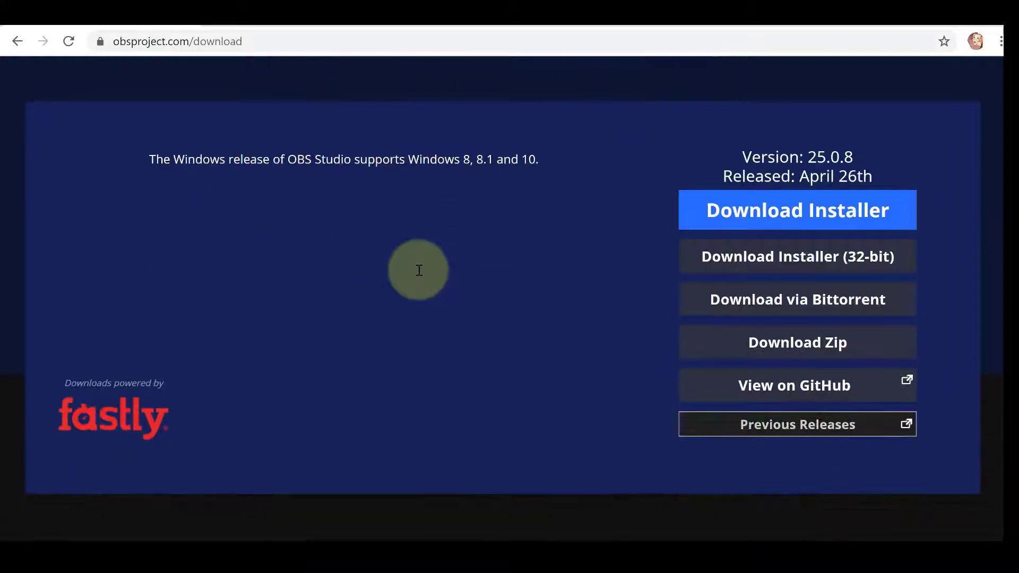
scroll(418, 271, "up", 3)
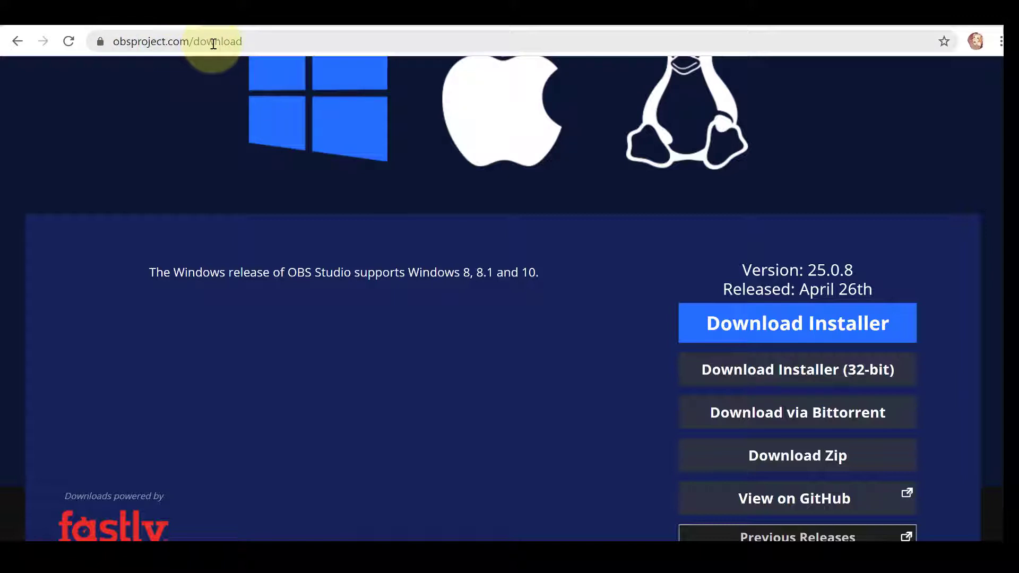
Step: Download the 32-bit OBS Studio installer and search the web for 'download obs virtual camera'
left_click(714, 369)
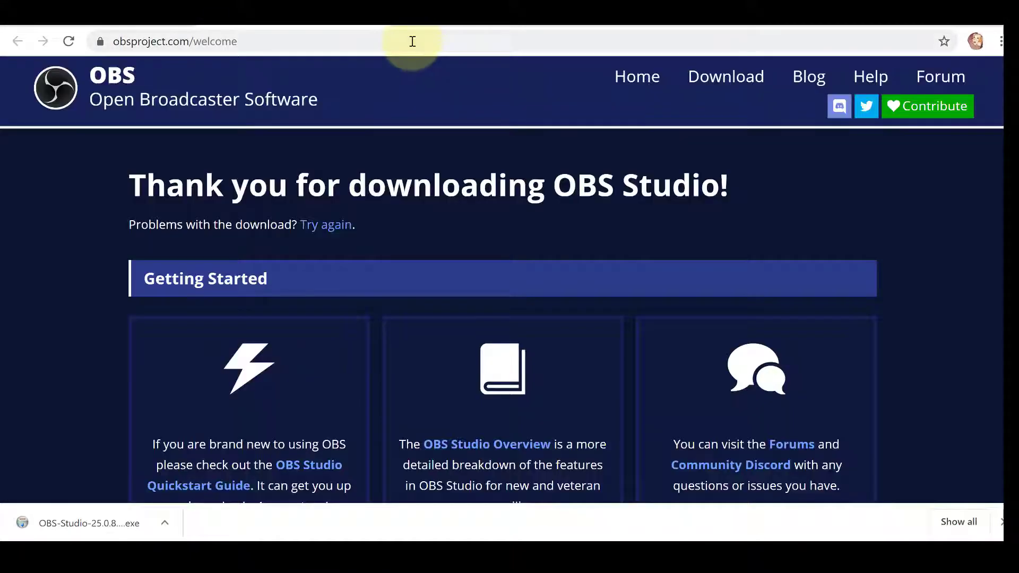
left_click(413, 41)
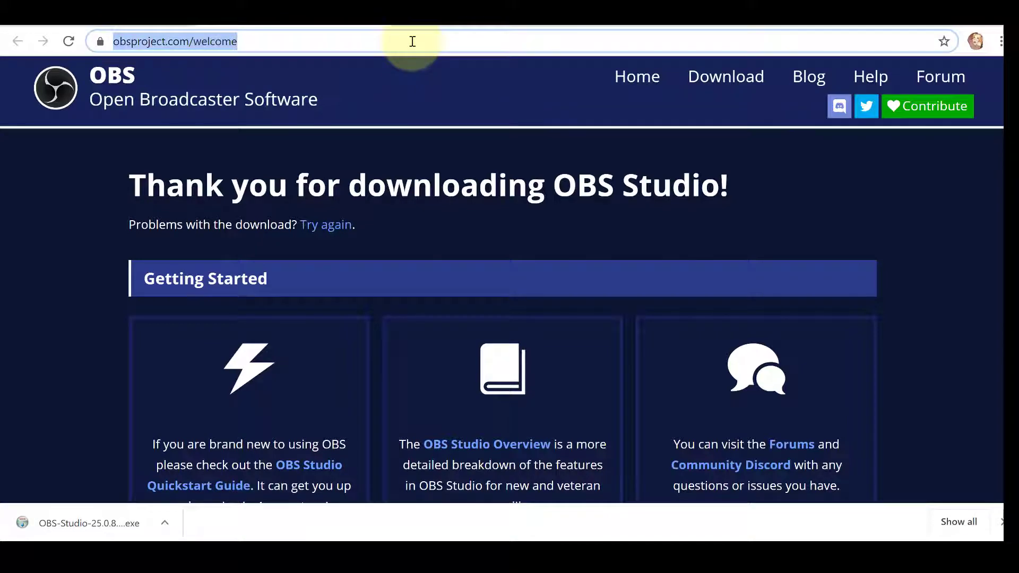
type("dowa")
key("BackSpace")
type("nload ")
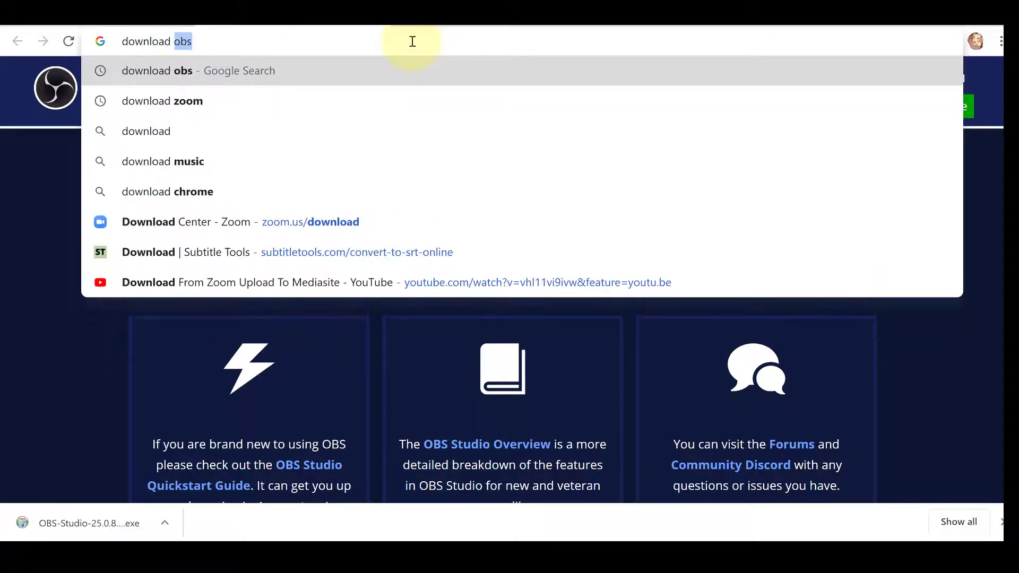
type("obs virtu")
key("Return")
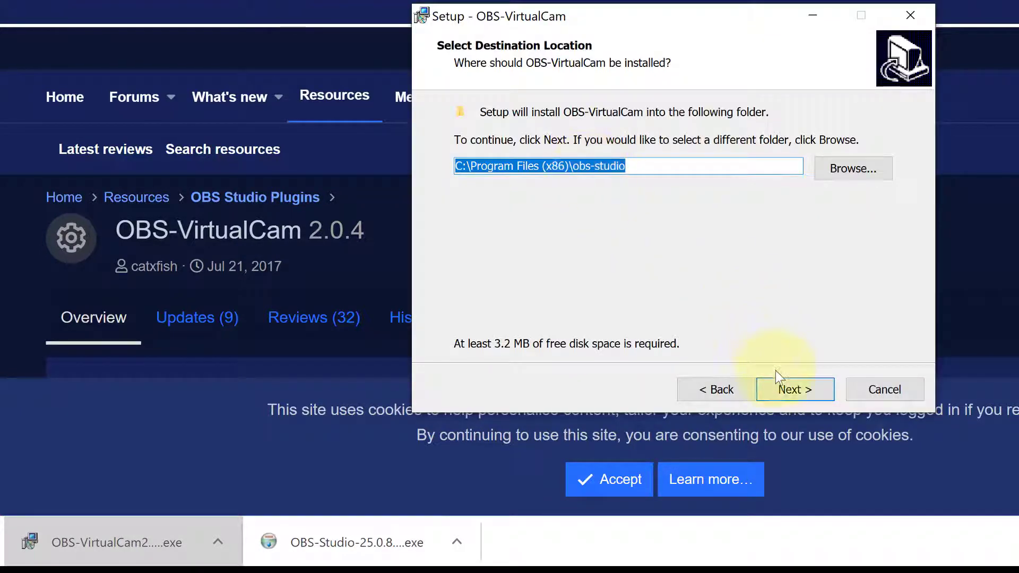
Step: Install OBS-VirtualCam 2.0.4 into the default obs-studio folder with 4 virtual cameras registered
left_click(780, 389)
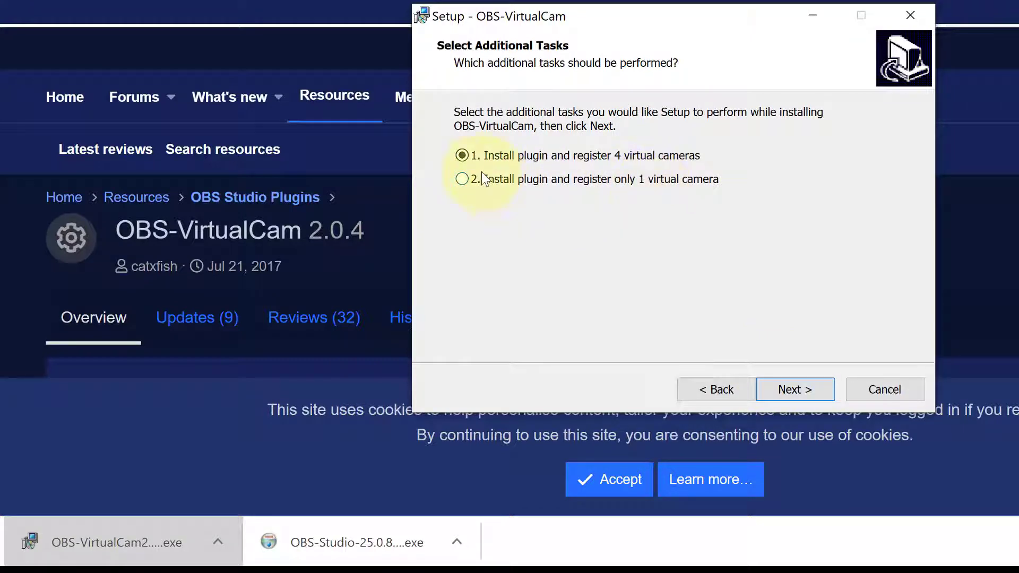
left_click(791, 389)
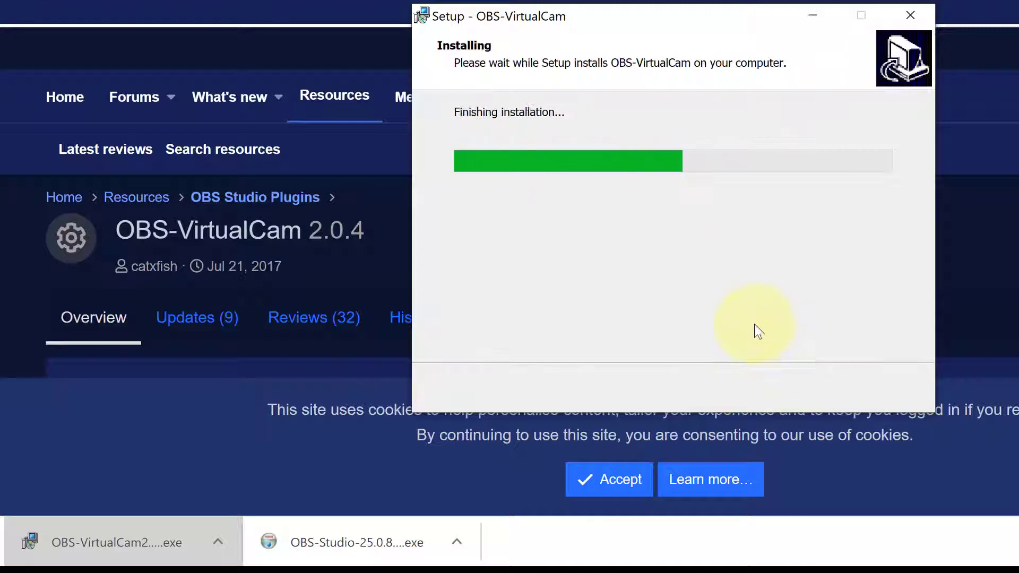
left_click(818, 301)
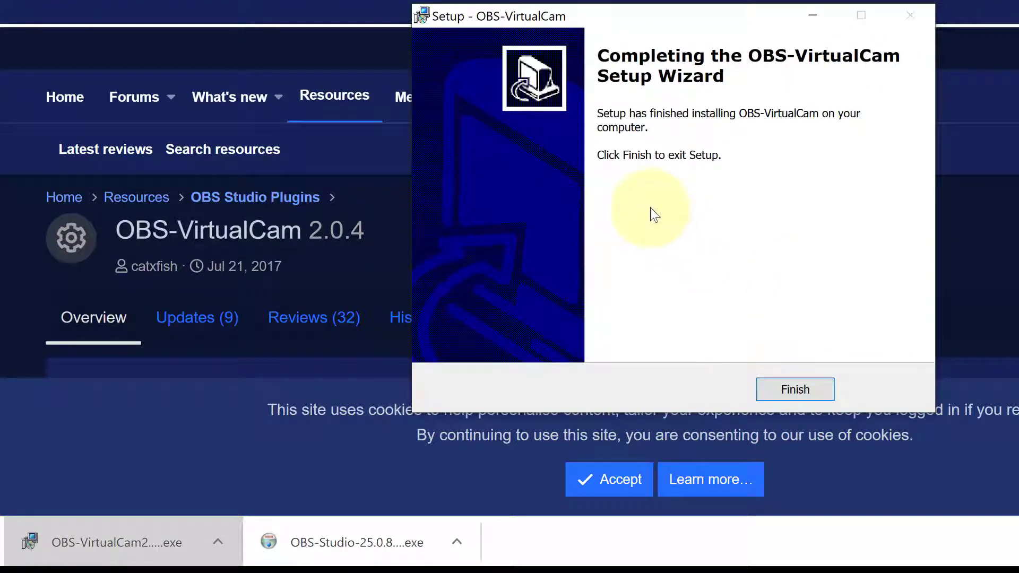
left_click(774, 388)
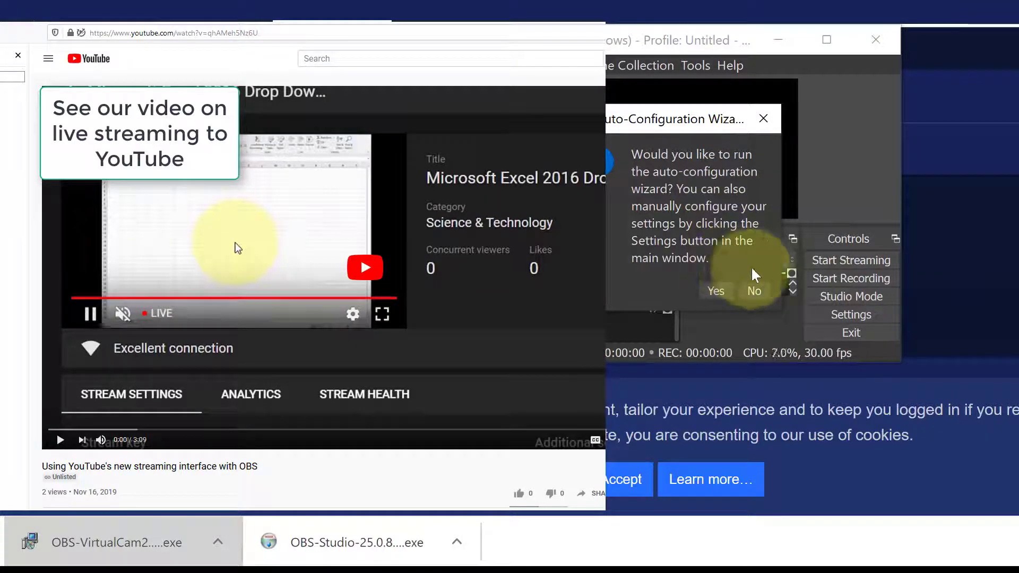
Step: Decline the OBS Auto-Configuration Wizard and dismiss its follow-up notice
left_click(754, 290)
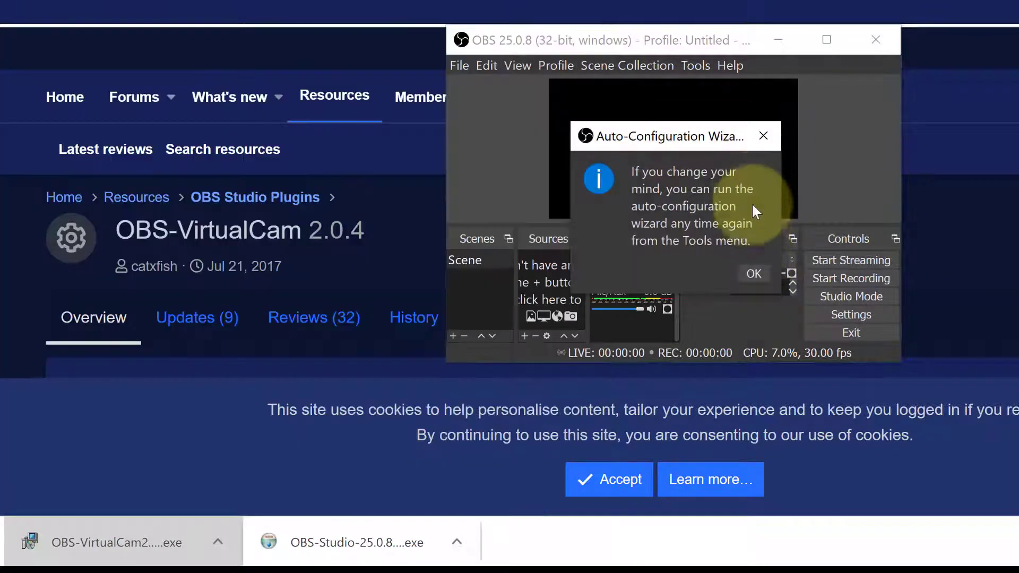
left_click(755, 275)
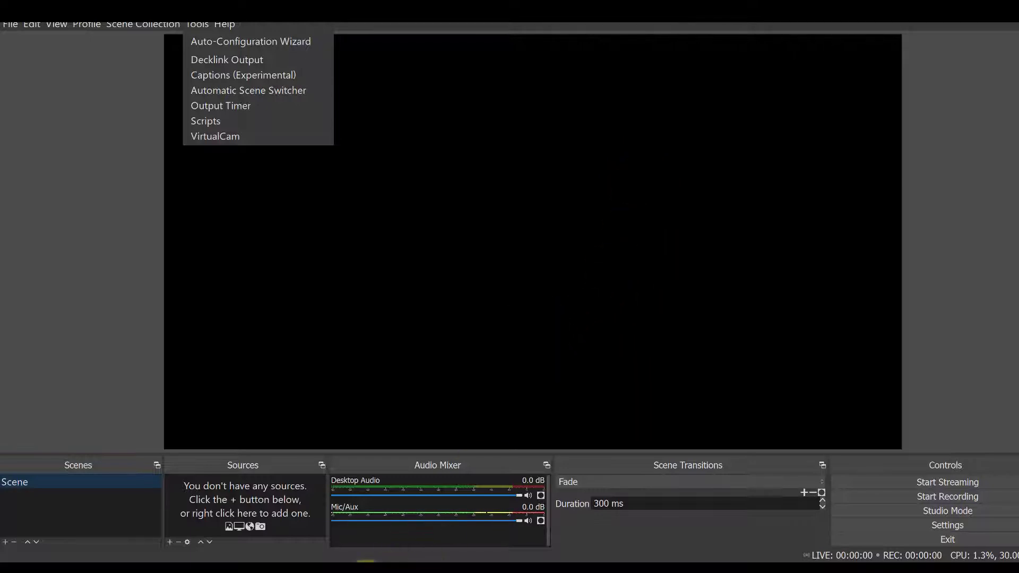
Step: Add a new source of type Media Source, named 'Media Source', to the Scene
left_click(170, 542)
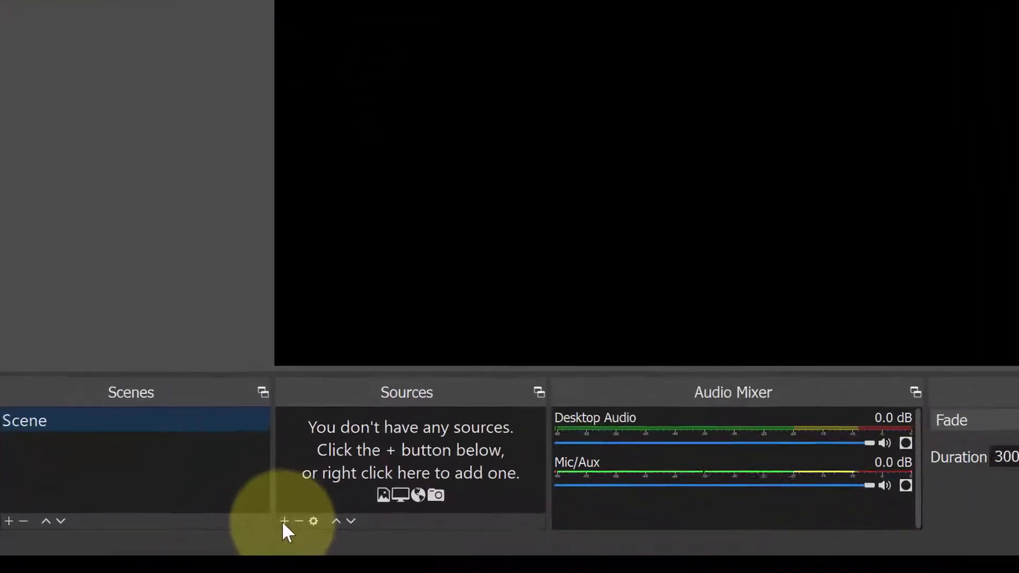
left_click(170, 542)
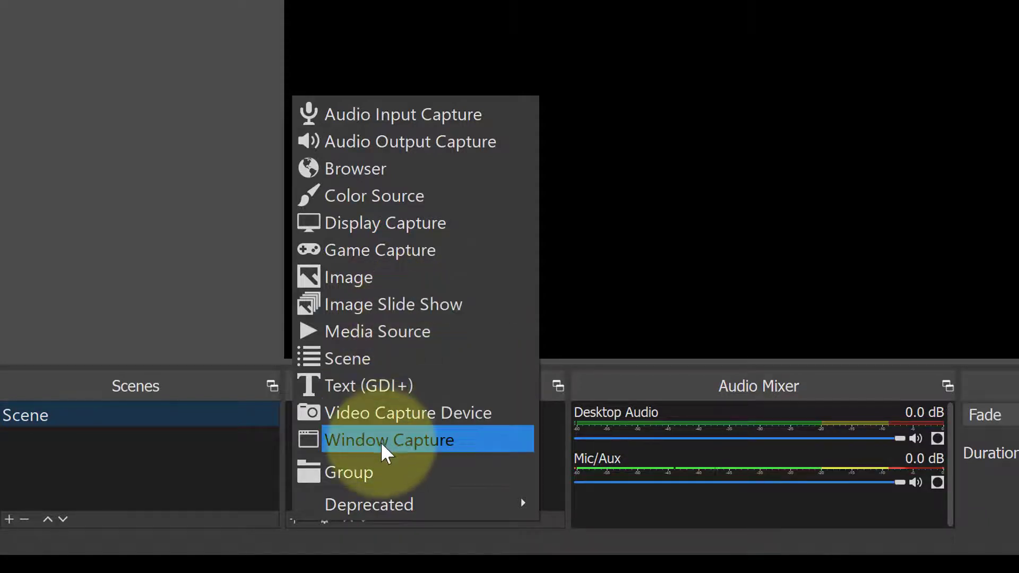
left_click(418, 331)
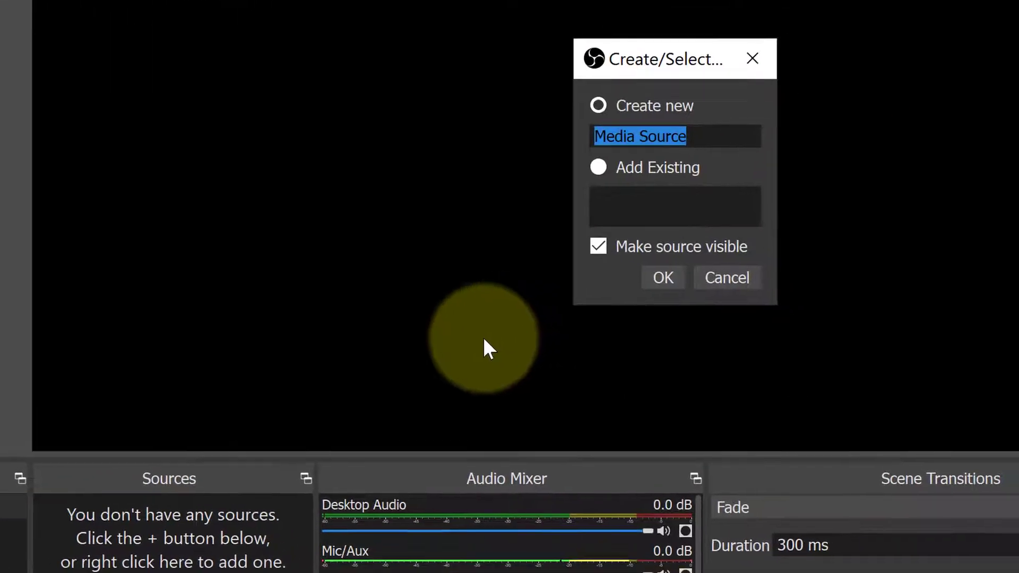
left_click(599, 109)
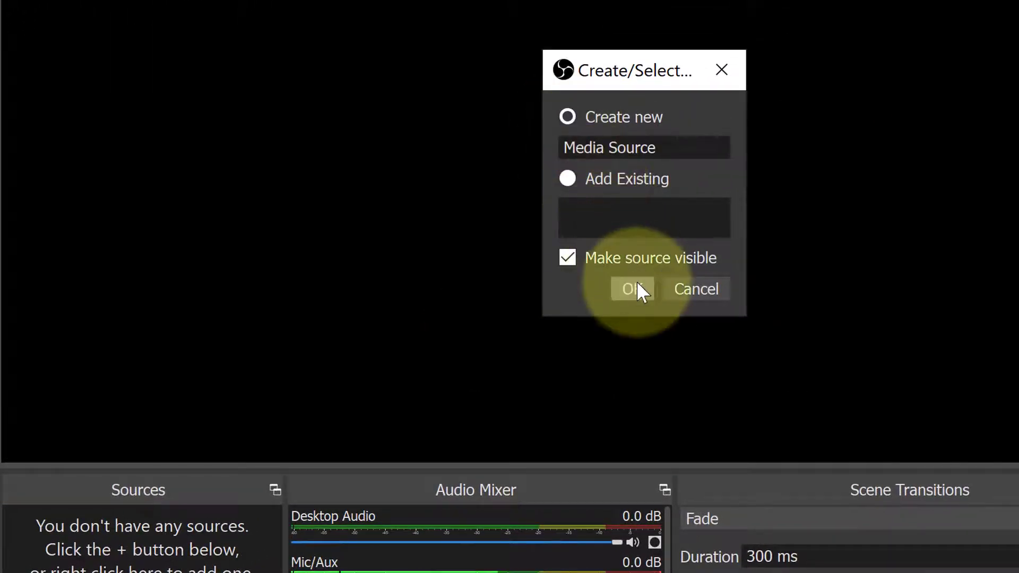
left_click(636, 281)
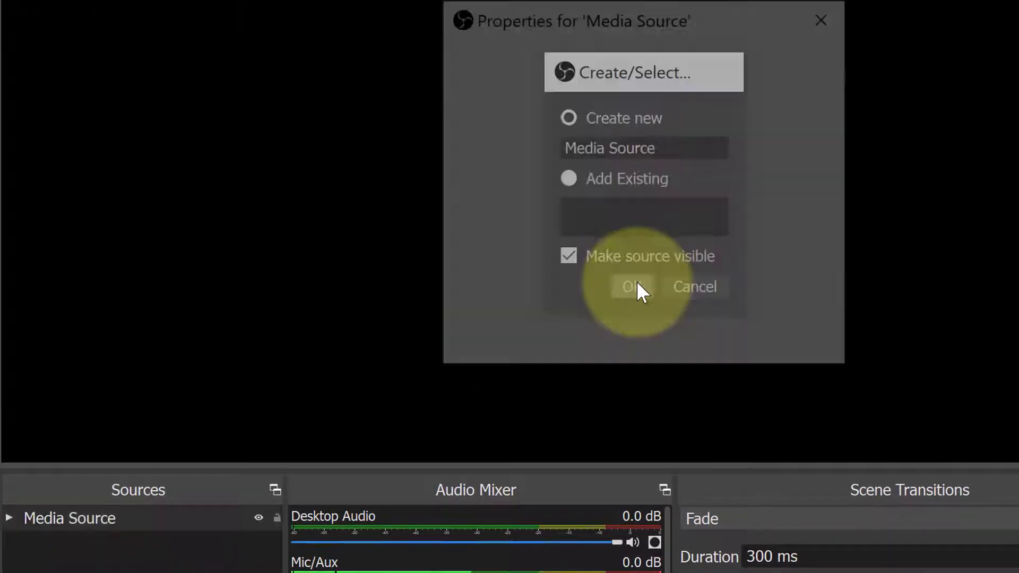
Step: Point the Media Source at the local file 'cam cam.mp4' with Loop enabled
left_click(779, 240)
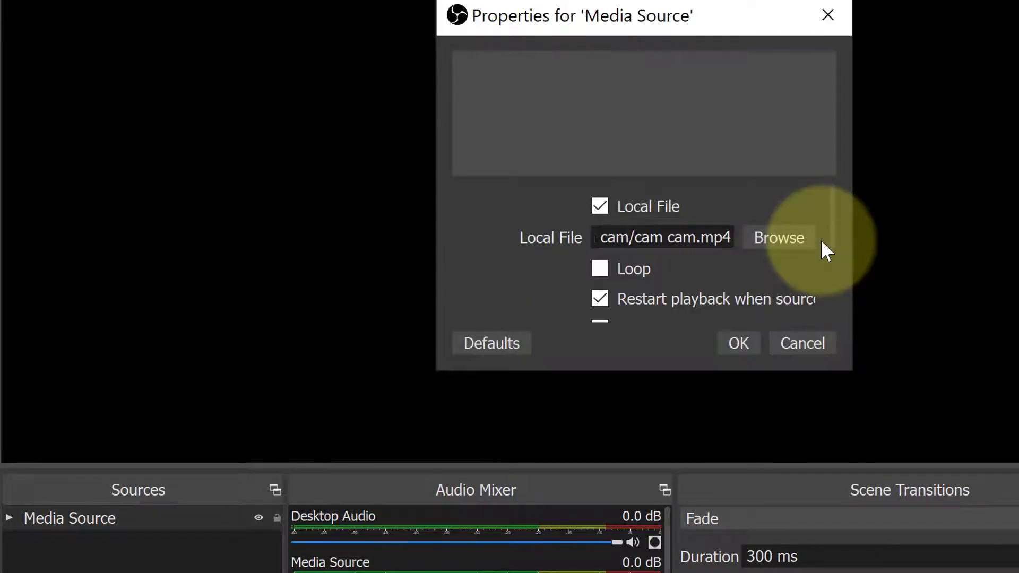
left_click(600, 273)
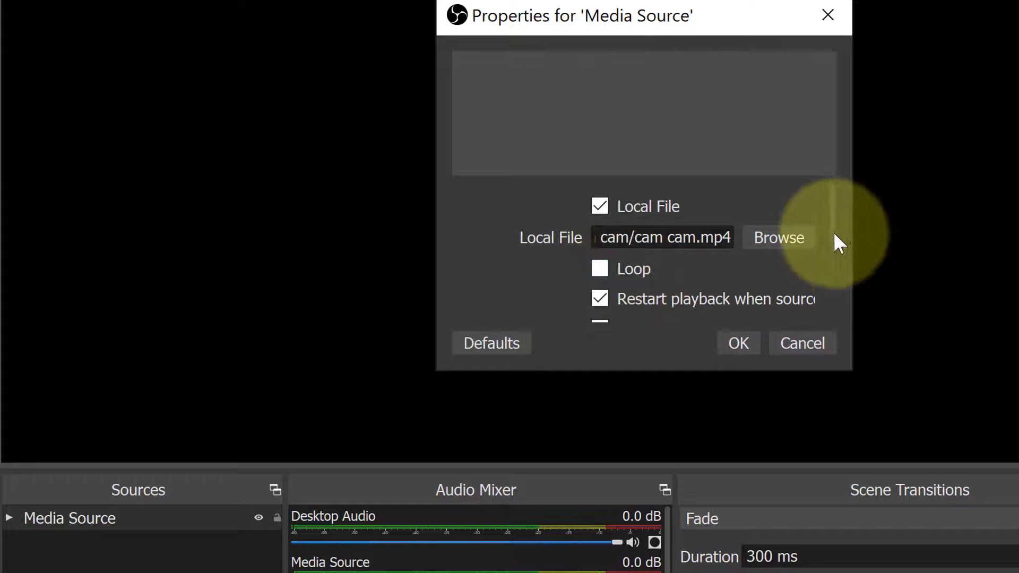
scroll(834, 231, "down", 1)
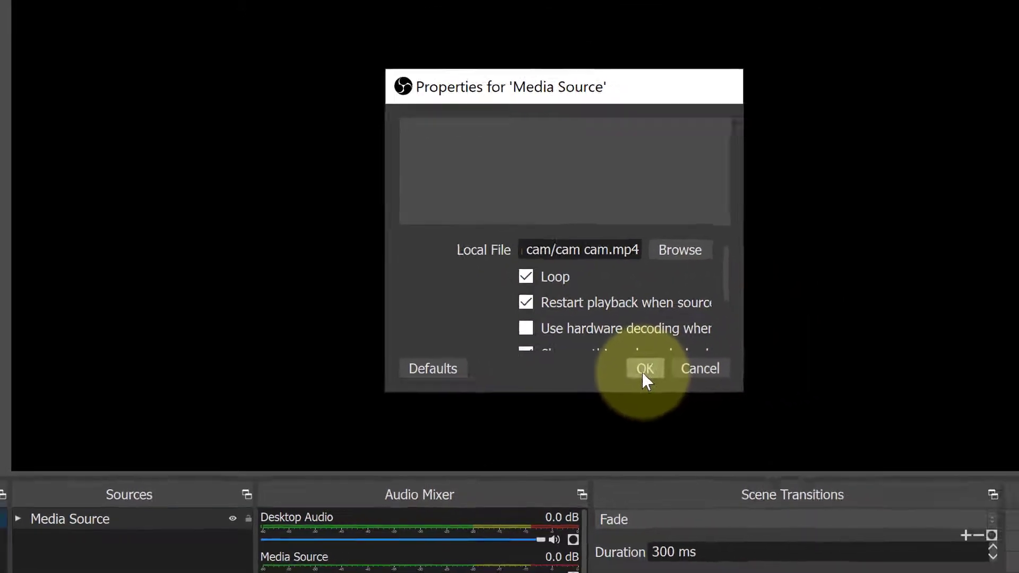
left_click(738, 344)
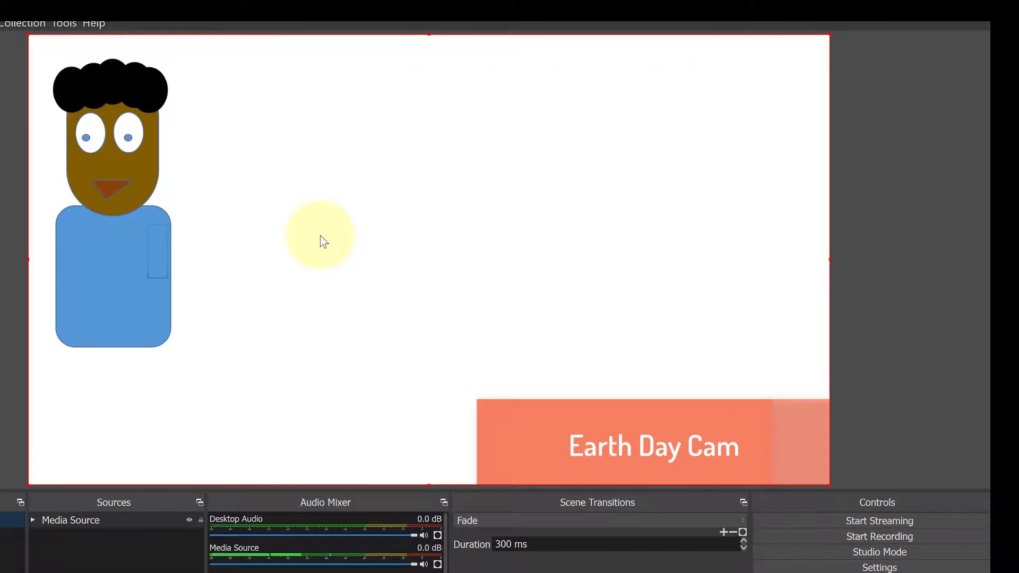
Step: In the VirtualCam settings, set the target camera to OBS-Camera with AutoStart on
left_click(102, 26)
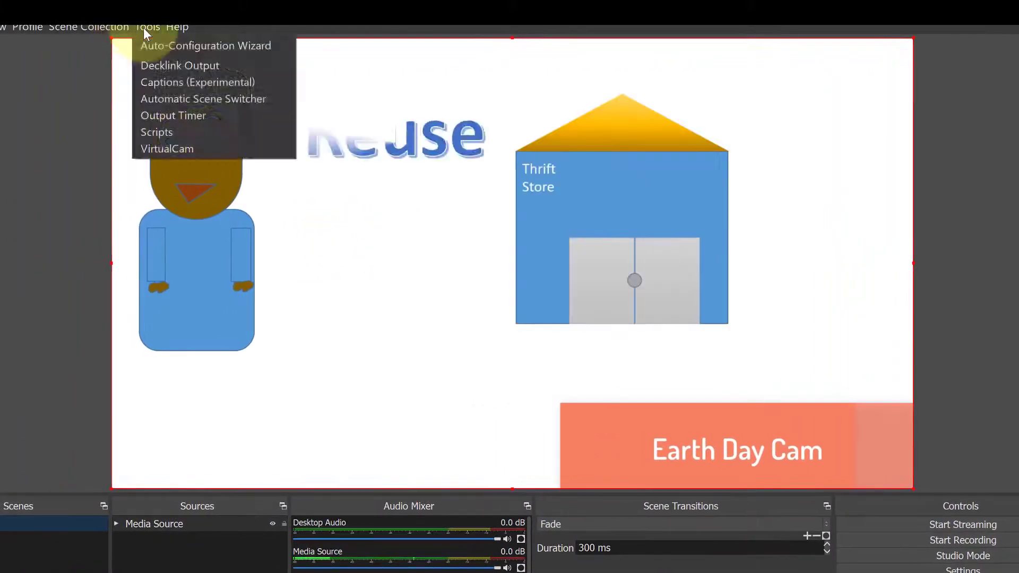
left_click(179, 147)
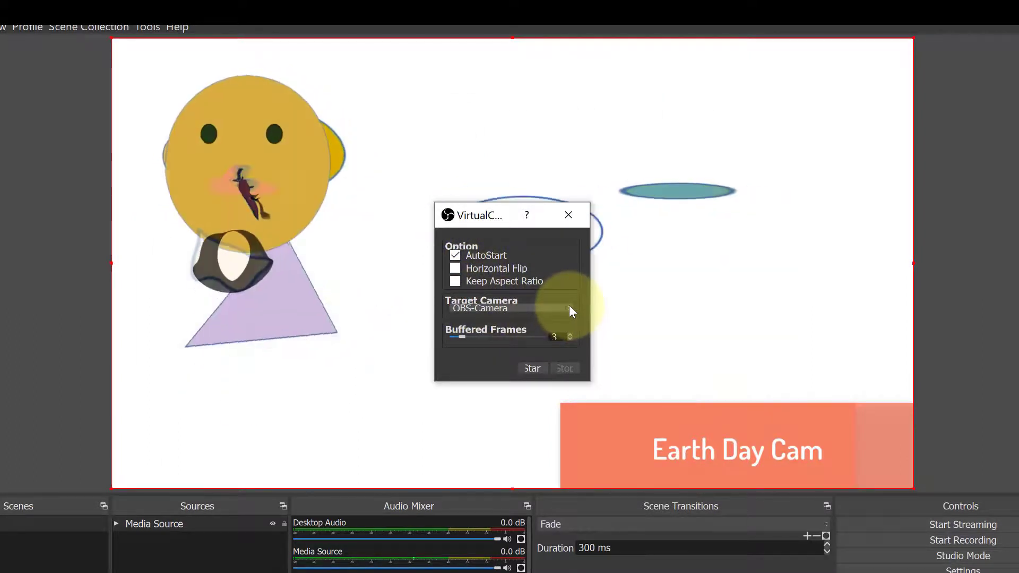
left_click(570, 308)
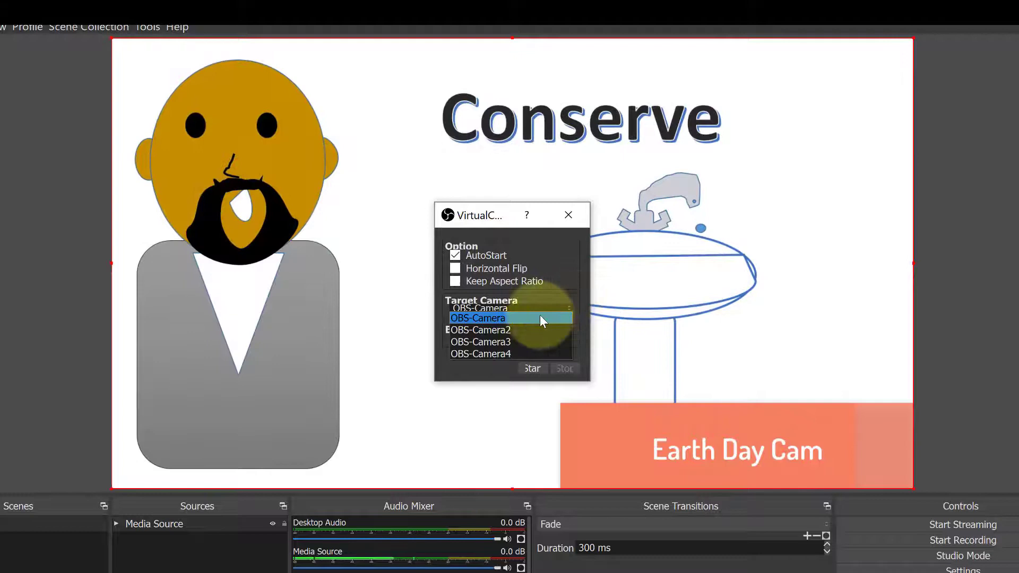
left_click(517, 318)
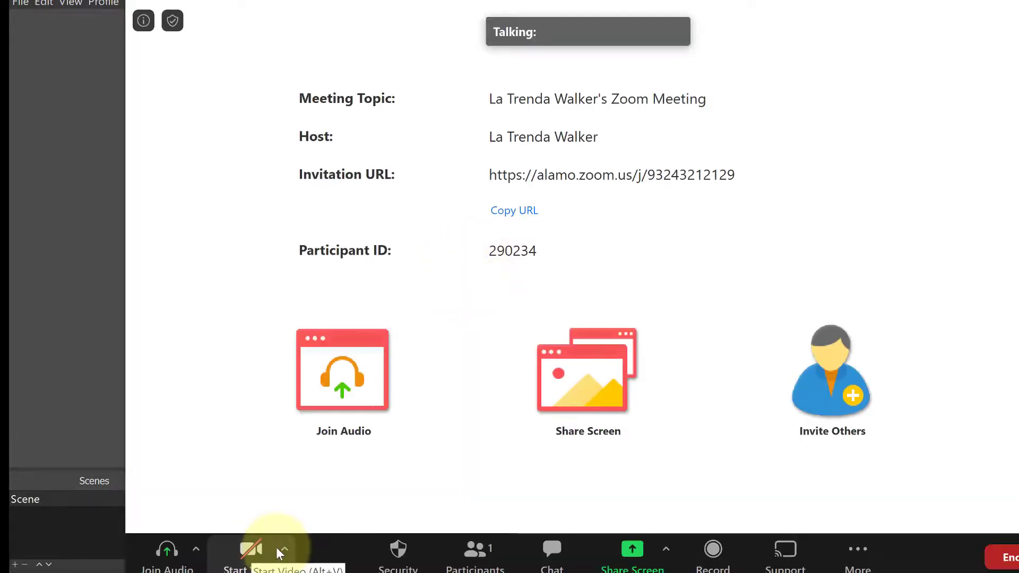
Step: Check Zoom's camera list, then start OBS VirtualCam output to OBS-Camera
left_click(285, 550)
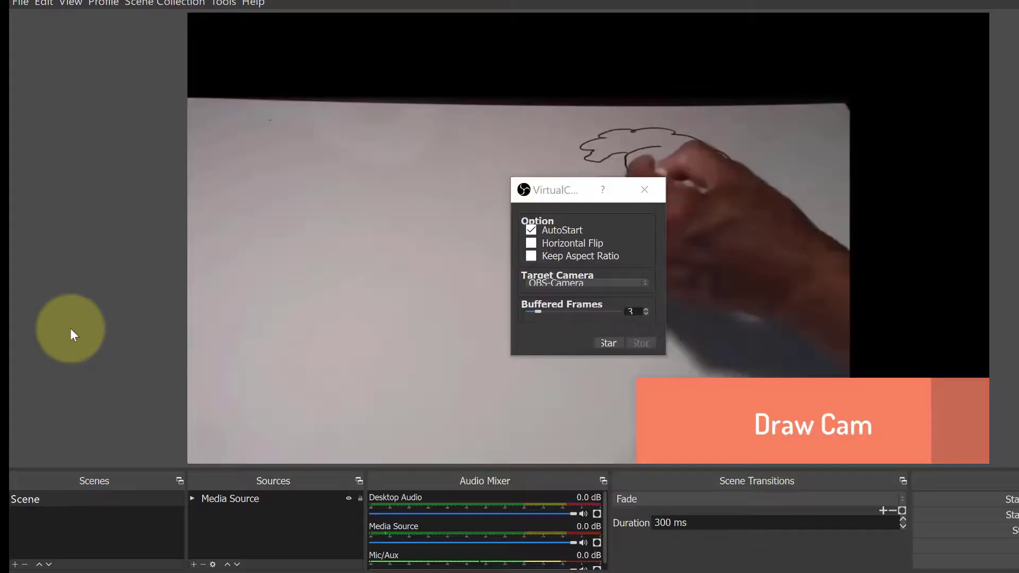
left_click(222, 3)
left_click(605, 343)
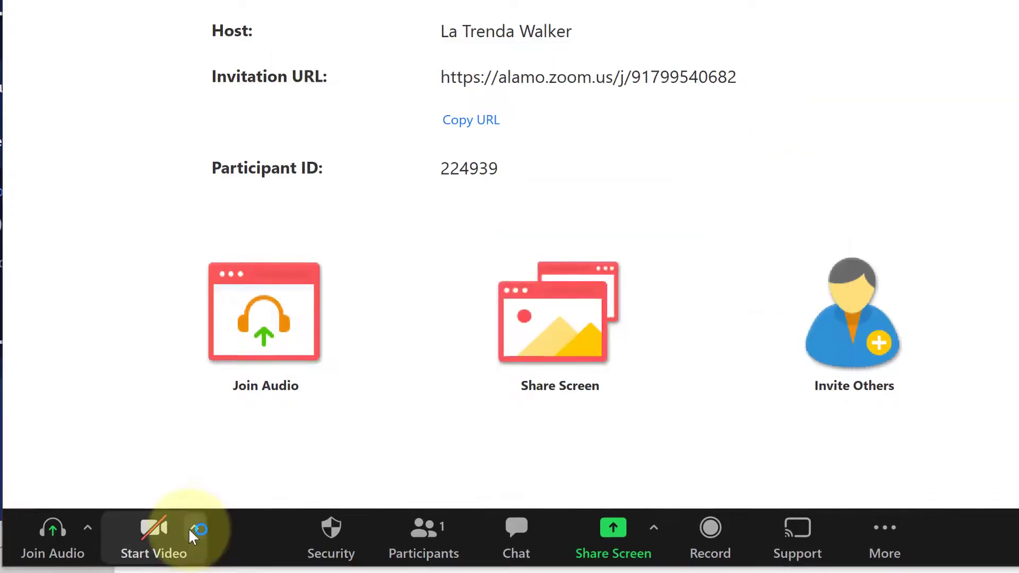
Step: Select OBS-Camera as the Zoom meeting camera and start the video
left_click(194, 527)
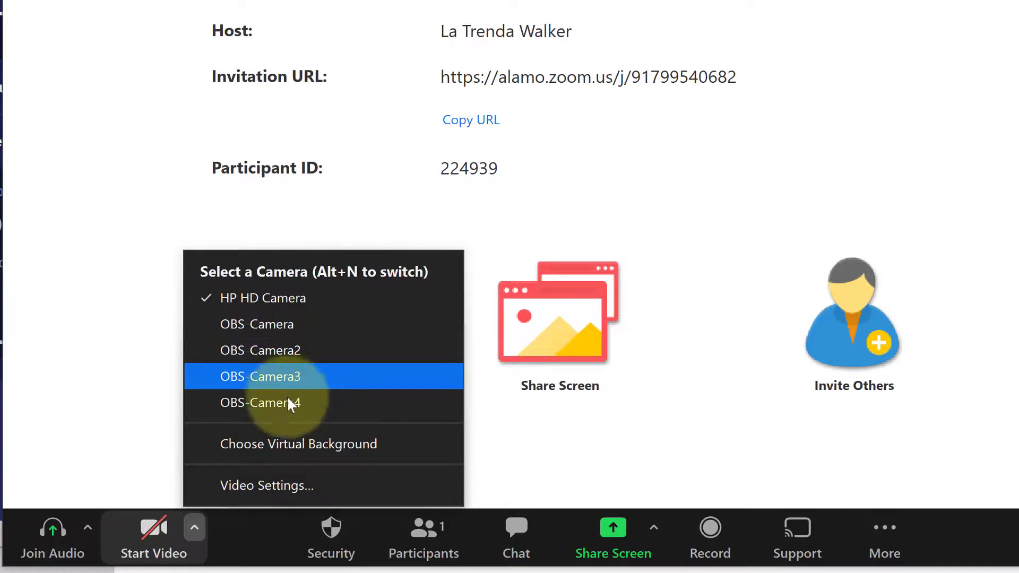
left_click(273, 324)
left_click(143, 528)
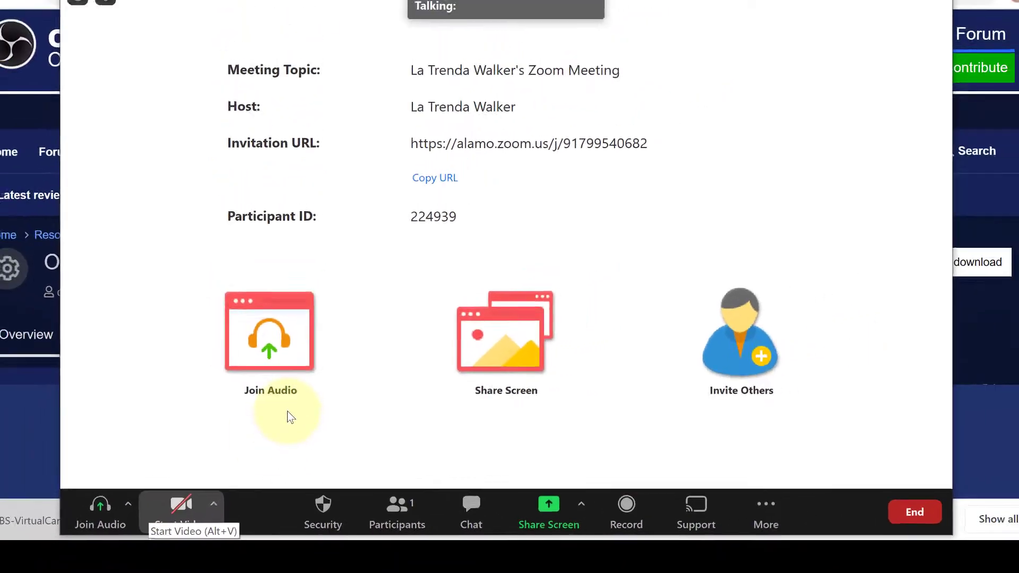